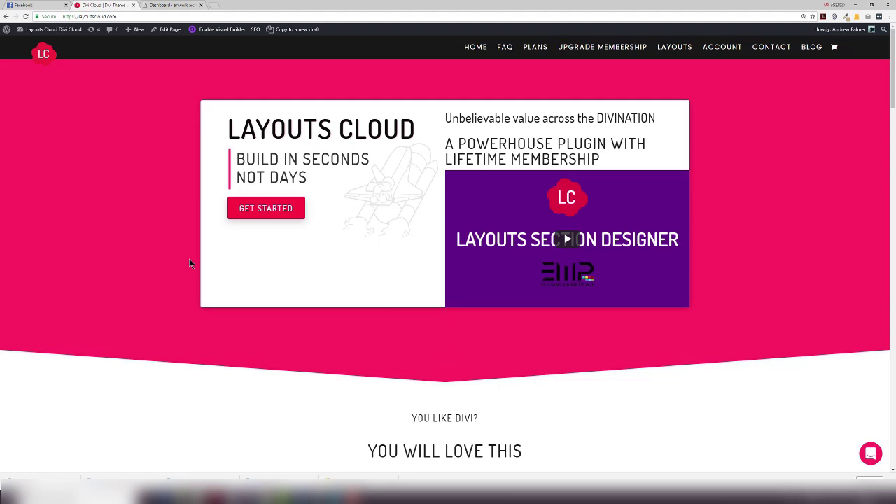
# Switch to the site's WordPress admin and open its Divi Cloud page
pyautogui.click(171, 5)
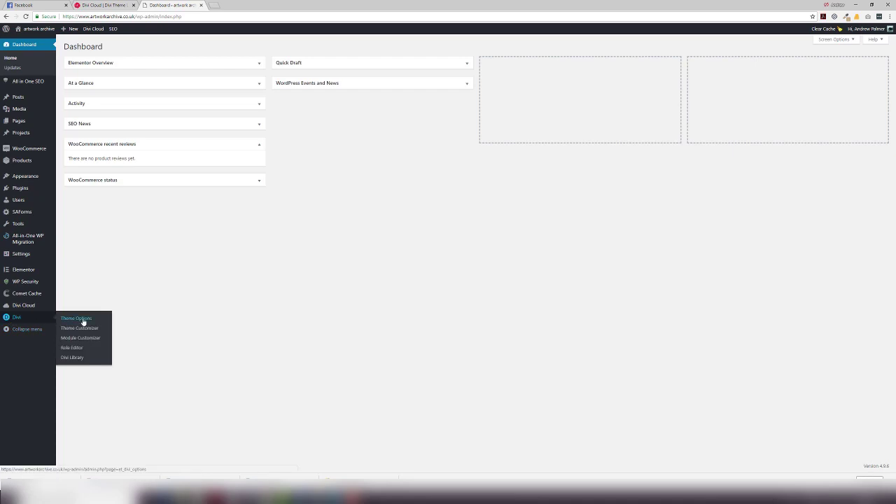
pyautogui.moveTo(24, 305)
pyautogui.click(68, 308)
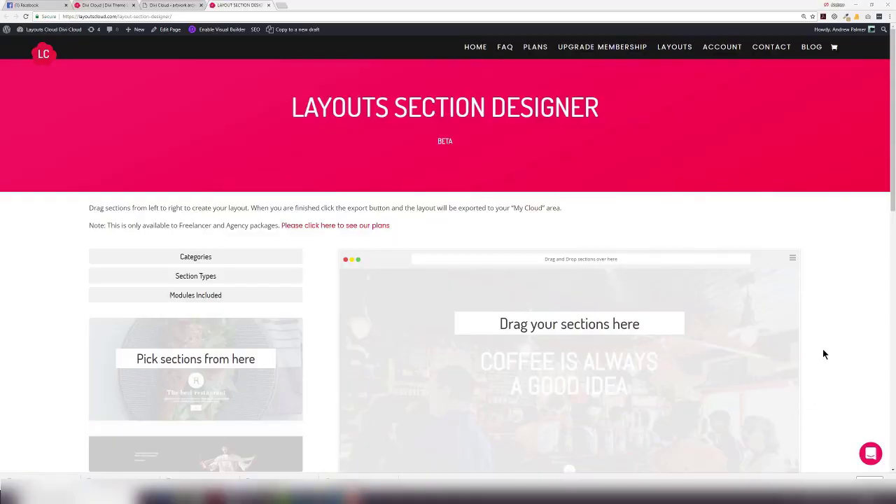
# Filter the section list to the Elegant Themes category, showing 13 sections
pyautogui.scroll(-3, 825, 356)
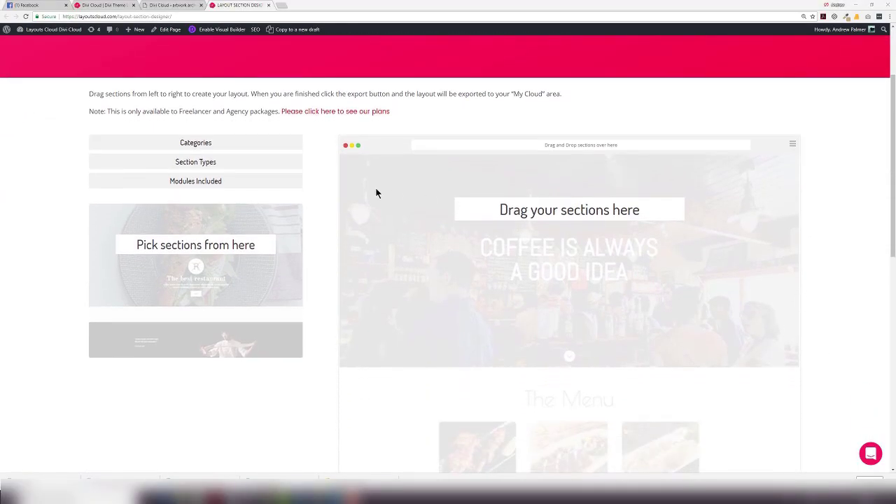
pyautogui.click(195, 143)
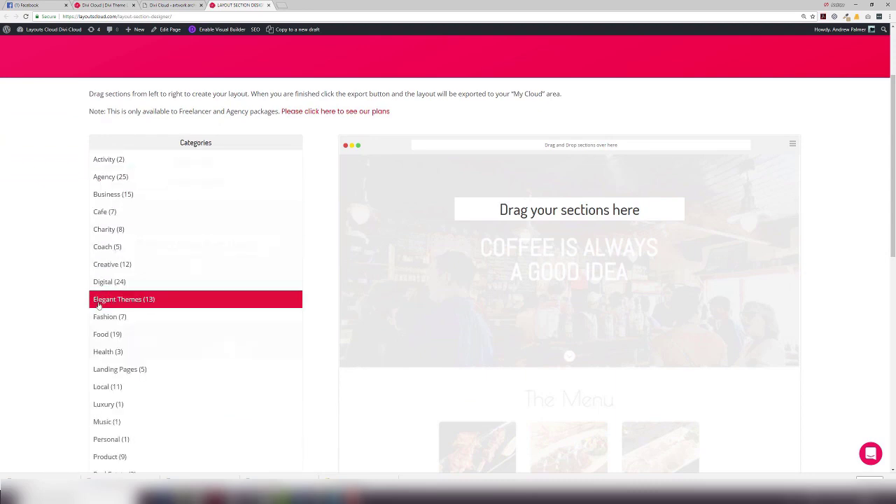
pyautogui.scroll(-1, 112, 300)
pyautogui.scroll(-2, 112, 300)
pyautogui.scroll(-2, 115, 340)
pyautogui.scroll(-3, 119, 362)
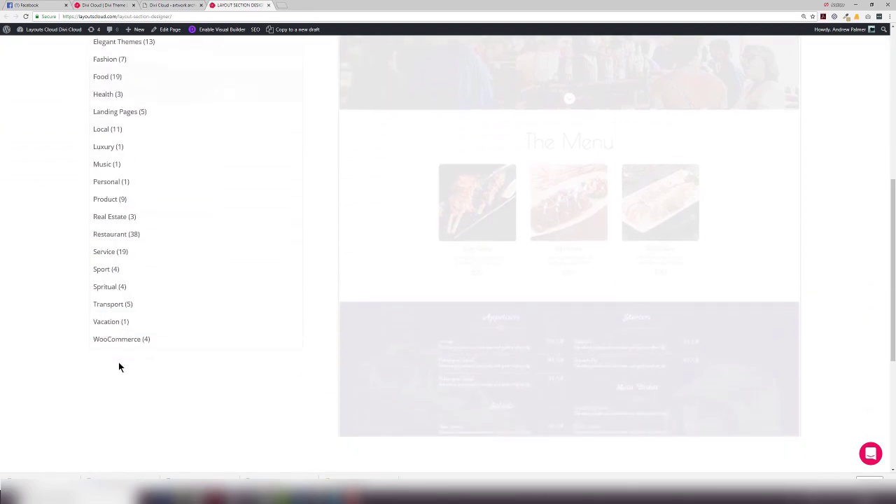
pyautogui.scroll(4, 130, 280)
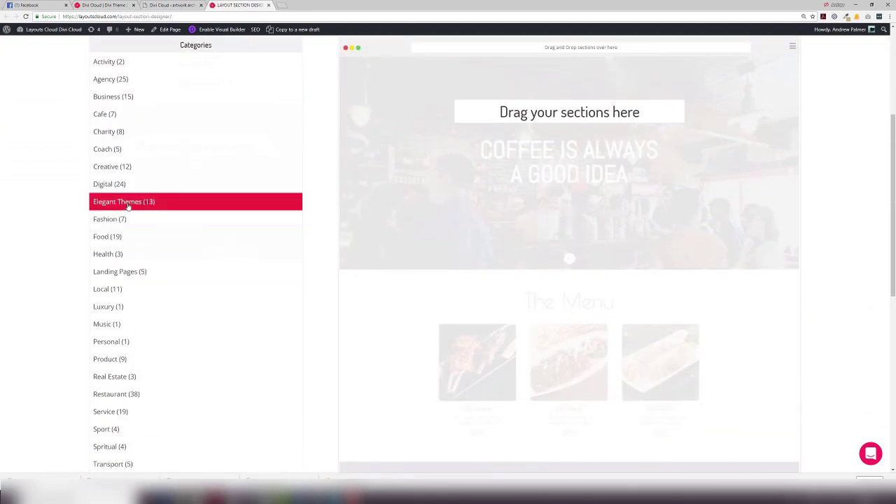
pyautogui.click(127, 203)
pyautogui.scroll(-2, 145, 287)
pyautogui.scroll(-1, 154, 301)
pyautogui.scroll(-3, 174, 330)
pyautogui.scroll(2, 175, 330)
pyautogui.scroll(3, 175, 329)
pyautogui.scroll(3, 174, 266)
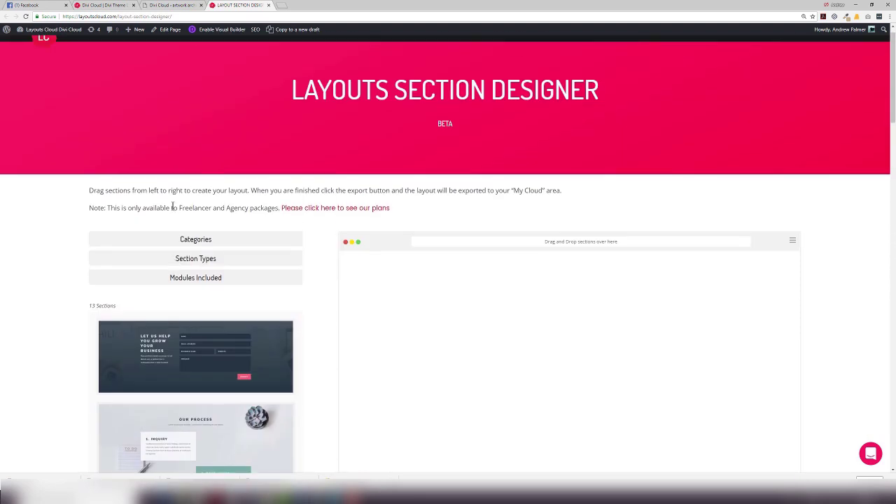
# Filter sections to Agency and add the Welcome to Luxe hero to the layout
pyautogui.click(179, 243)
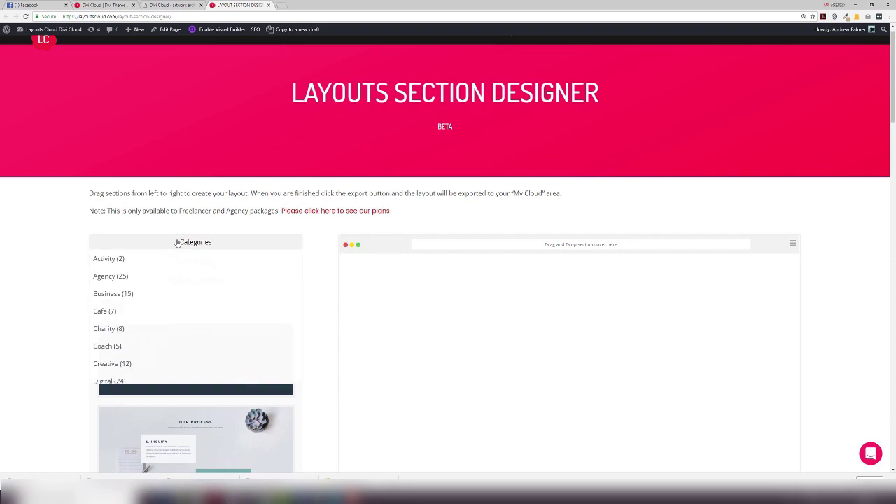
pyautogui.click(100, 280)
pyautogui.scroll(-1, 78, 289)
pyautogui.scroll(-2, 78, 289)
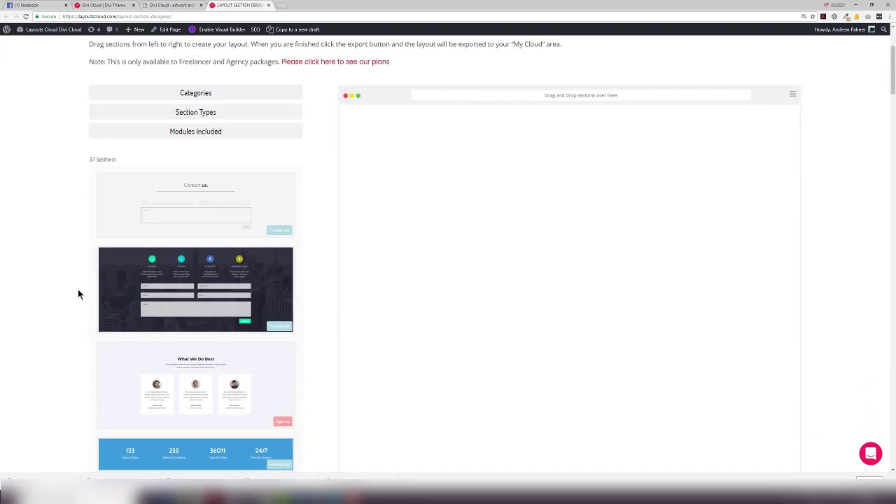
pyautogui.scroll(-2, 78, 293)
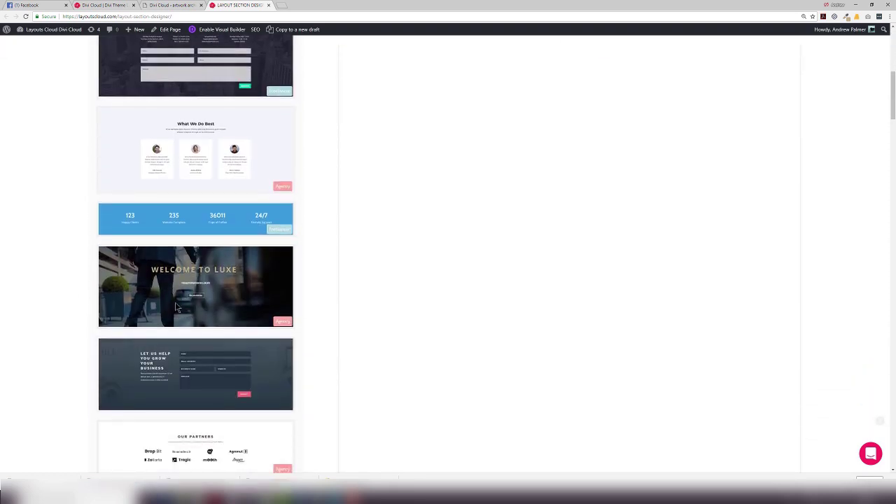
pyautogui.moveTo(488, 191); pyautogui.dragTo(484, 320)
# Add What We Do Best and then Our Partners below the Luxe hero
pyautogui.scroll(2, 483, 332)
pyautogui.scroll(3, 484, 332)
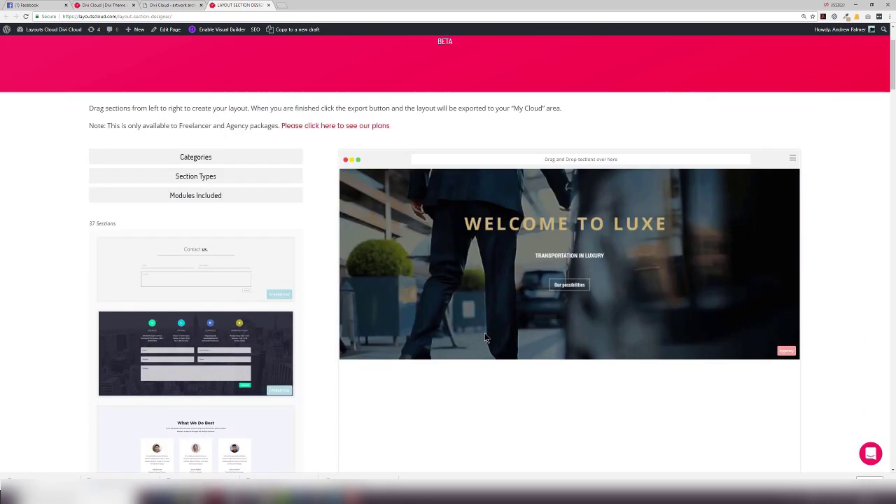
pyautogui.scroll(-2, 423, 336)
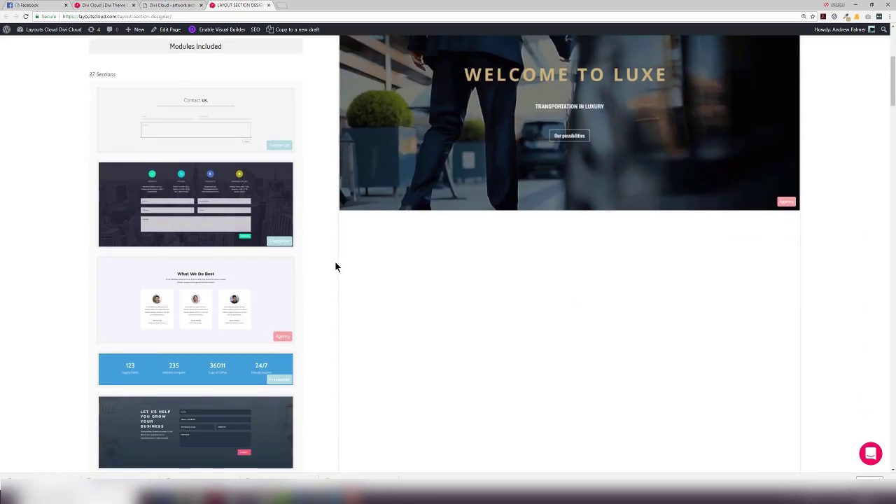
pyautogui.moveTo(168, 291); pyautogui.dragTo(528, 272)
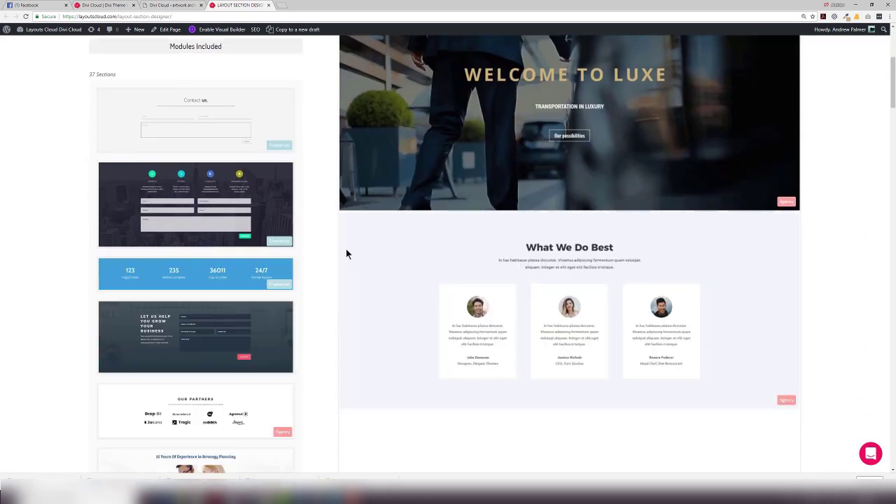
pyautogui.scroll(-2, 240, 308)
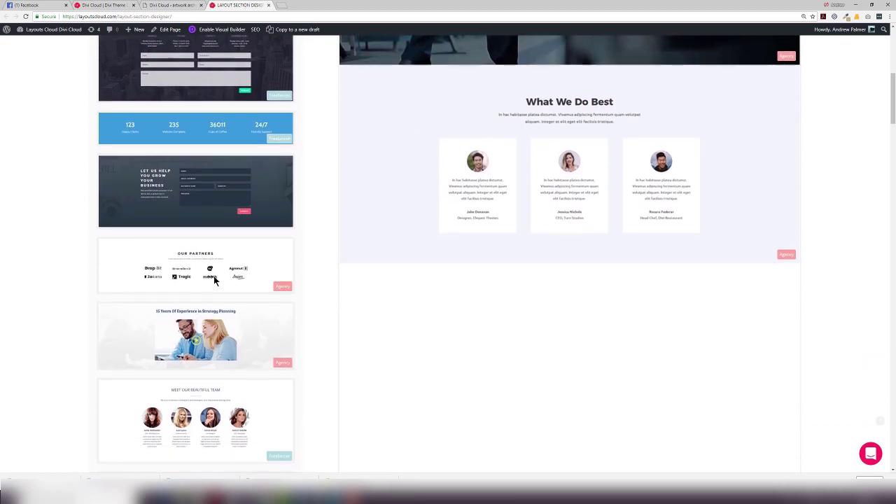
pyautogui.moveTo(277, 278); pyautogui.dragTo(523, 313)
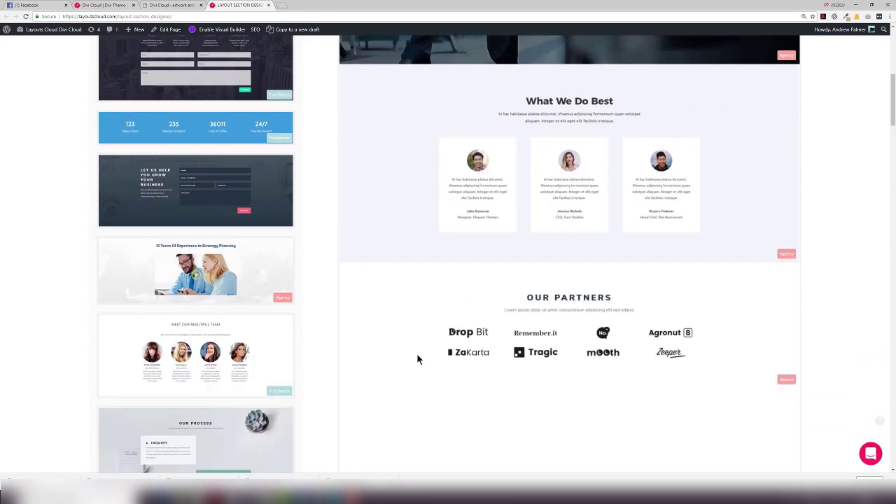
pyautogui.scroll(2, 400, 350)
pyautogui.scroll(2, 400, 350)
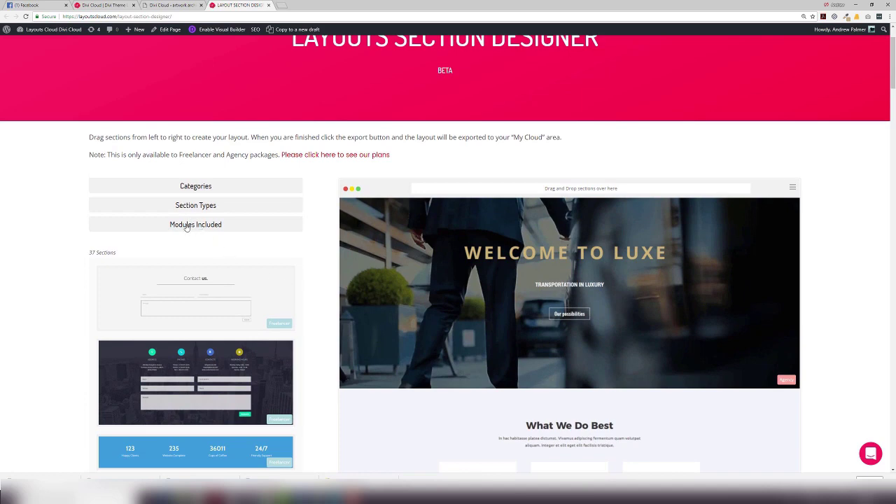
# Filter sections by the Blog module and drag the Our Team section into the layout
pyautogui.click(187, 225)
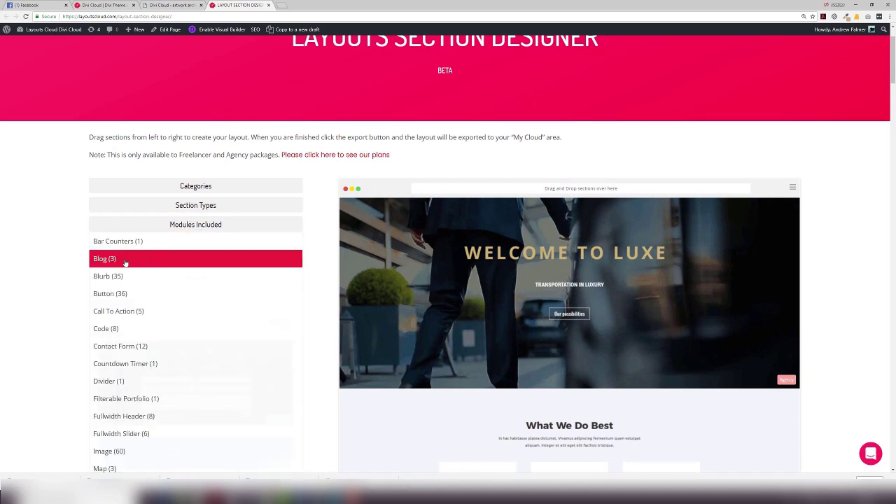
pyautogui.click(115, 259)
pyautogui.scroll(-3, 81, 274)
pyautogui.scroll(-10, 88, 301)
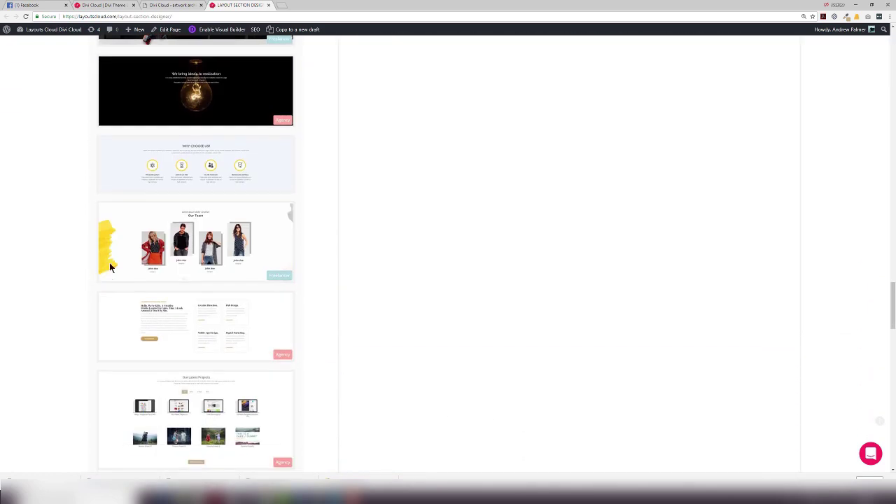
pyautogui.moveTo(181, 245); pyautogui.dragTo(511, 229)
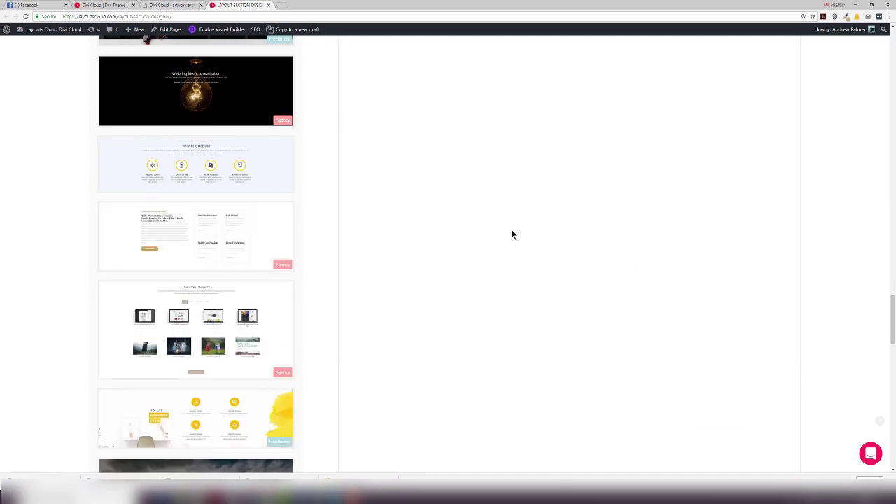
pyautogui.scroll(4, 530, 302)
pyautogui.scroll(5, 530, 306)
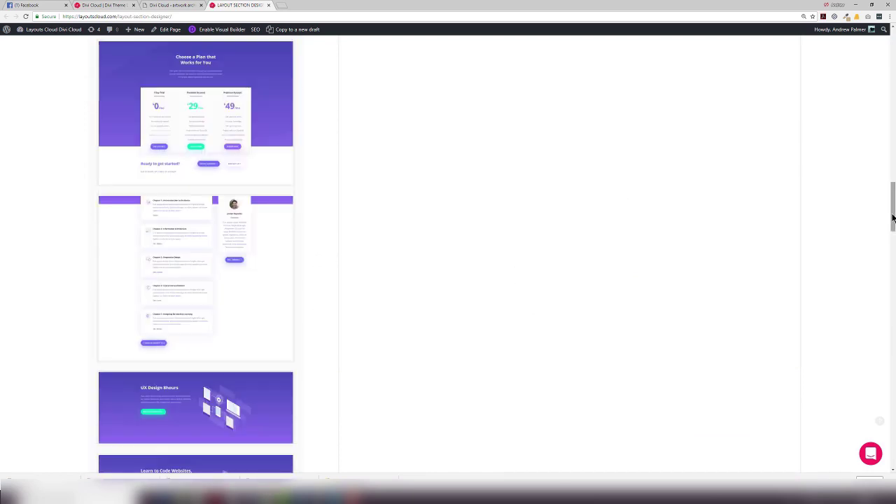
pyautogui.moveTo(893, 219); pyautogui.dragTo(893, 144)
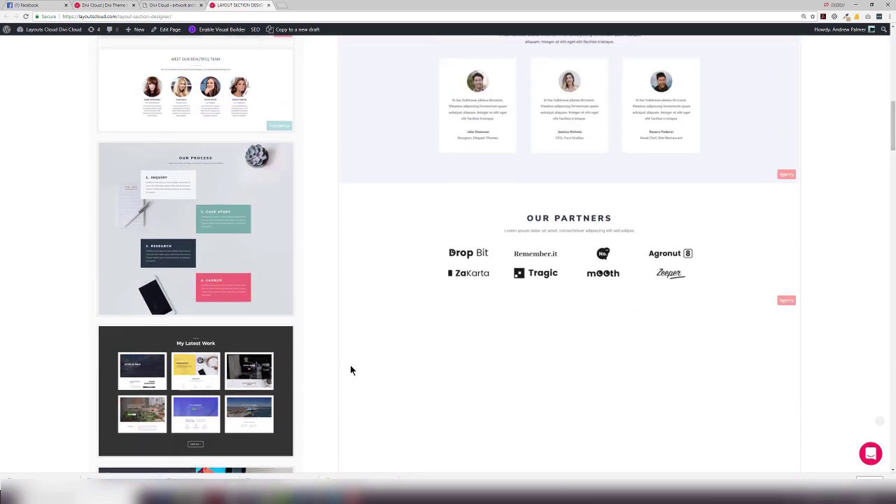
# Scroll down the designer page to the export form
pyautogui.scroll(-2, 349, 365)
pyautogui.scroll(-2, 268, 355)
pyautogui.scroll(-2, 242, 353)
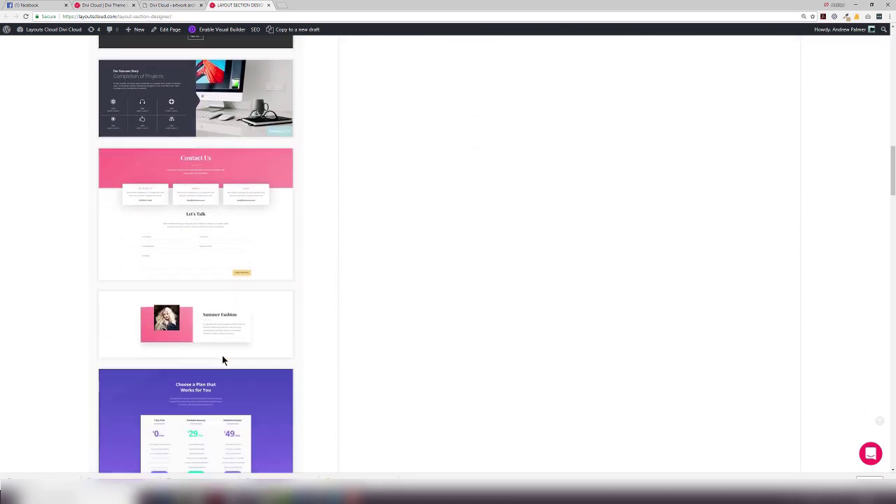
pyautogui.scroll(-3, 218, 360)
pyautogui.scroll(-2, 218, 360)
pyautogui.scroll(-3, 219, 359)
pyautogui.scroll(-4, 218, 359)
pyautogui.scroll(-3, 218, 359)
pyautogui.scroll(-2, 218, 359)
pyautogui.scroll(-1, 218, 359)
pyautogui.scroll(-1, 218, 360)
pyautogui.scroll(-3, 218, 359)
pyautogui.scroll(-3, 218, 359)
pyautogui.scroll(-2, 218, 359)
pyautogui.scroll(-3, 217, 359)
pyautogui.scroll(-3, 218, 359)
pyautogui.scroll(-2, 218, 357)
pyautogui.scroll(-2, 218, 357)
pyautogui.scroll(2, 218, 355)
# Reposition Our Partners and add My Latest Work to the layout
pyautogui.scroll(-3, 510, 425)
pyautogui.moveTo(517, 389)
pyautogui.mouseDown()
pyautogui.moveTo(205, 173)
pyautogui.moveTo(312, 304)
pyautogui.mouseUp()
pyautogui.moveTo(197, 260); pyautogui.dragTo(522, 377)
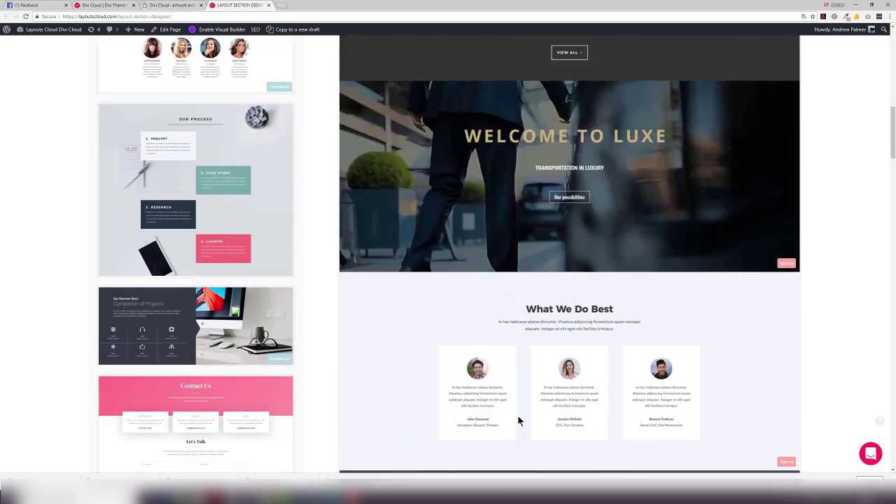
# Reorder the sections so Our Team sits directly above Welcome to Luxe
pyautogui.scroll(3, 518, 416)
pyautogui.scroll(3, 518, 416)
pyautogui.moveTo(512, 150)
pyautogui.mouseDown()
pyautogui.moveTo(521, 159)
pyautogui.moveTo(513, 225)
pyautogui.mouseUp()
pyautogui.scroll(1, 528, 428)
pyautogui.scroll(3, 528, 427)
pyautogui.scroll(3, 521, 423)
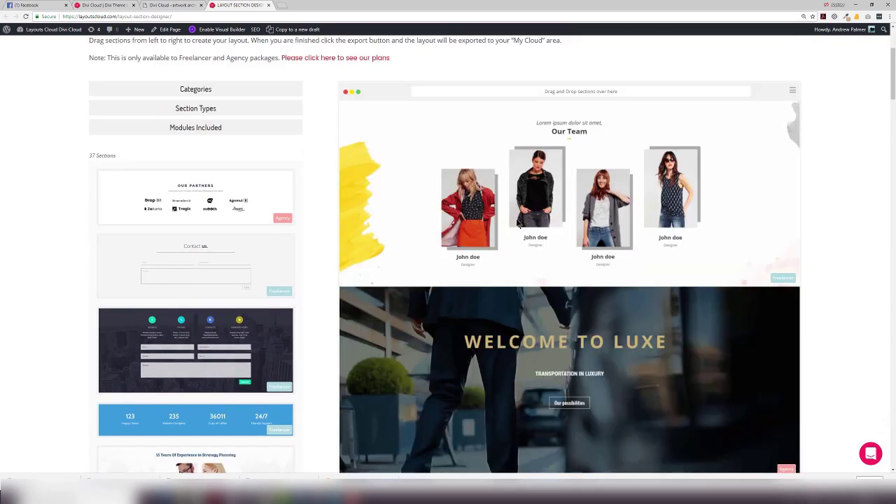
pyautogui.moveTo(518, 222); pyautogui.dragTo(530, 394)
pyautogui.scroll(-2, 526, 395)
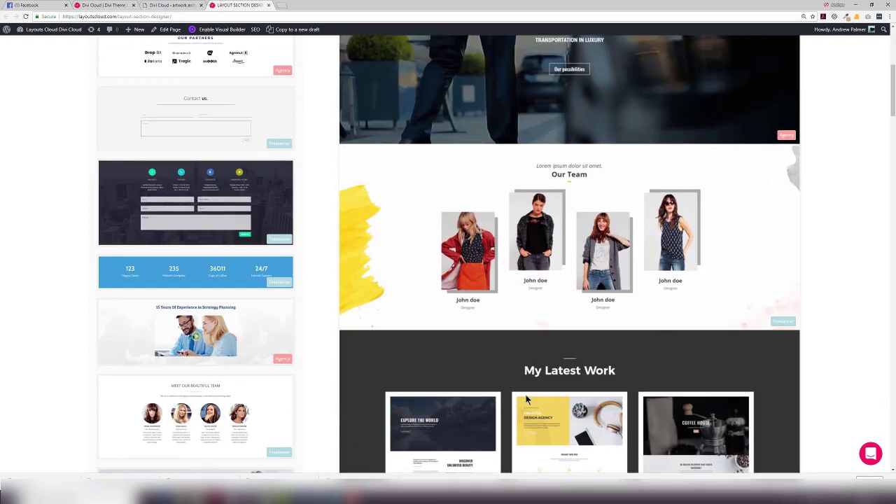
pyautogui.scroll(-2, 532, 393)
pyautogui.scroll(-1, 565, 390)
pyautogui.scroll(3, 558, 405)
pyautogui.scroll(2, 550, 423)
pyautogui.scroll(1, 548, 425)
pyautogui.scroll(1, 551, 431)
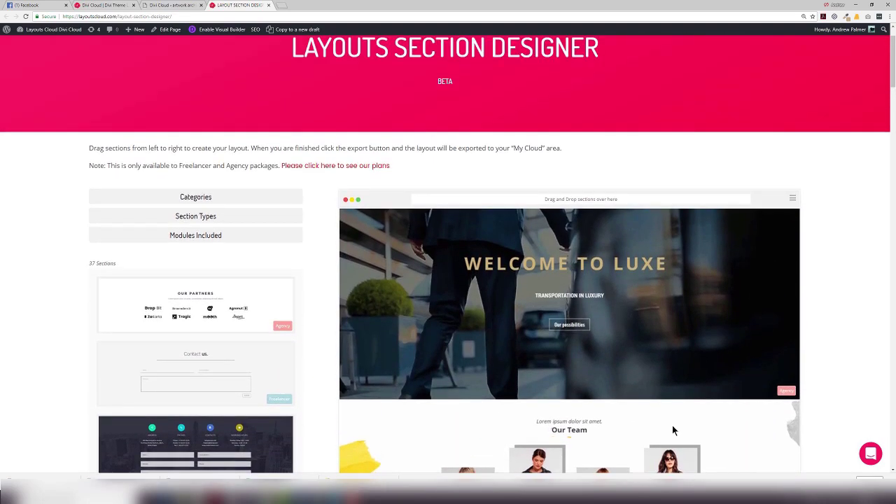
pyautogui.scroll(-2, 833, 385)
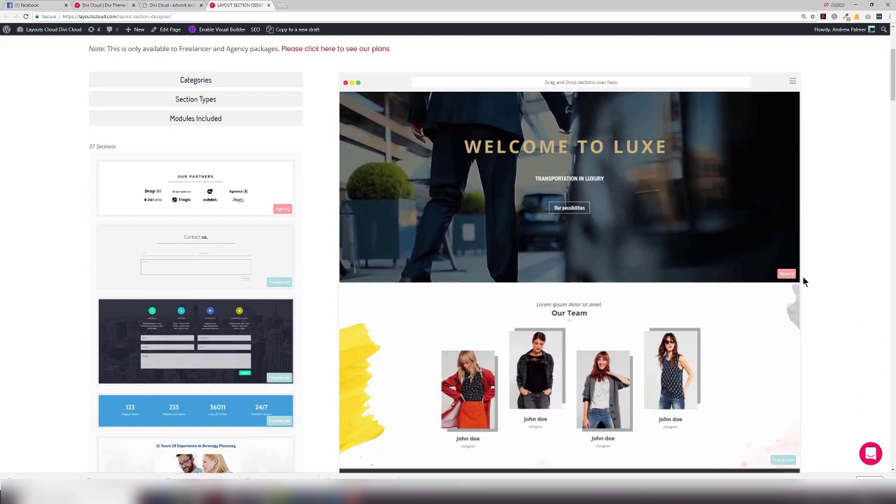
pyautogui.scroll(-2, 803, 346)
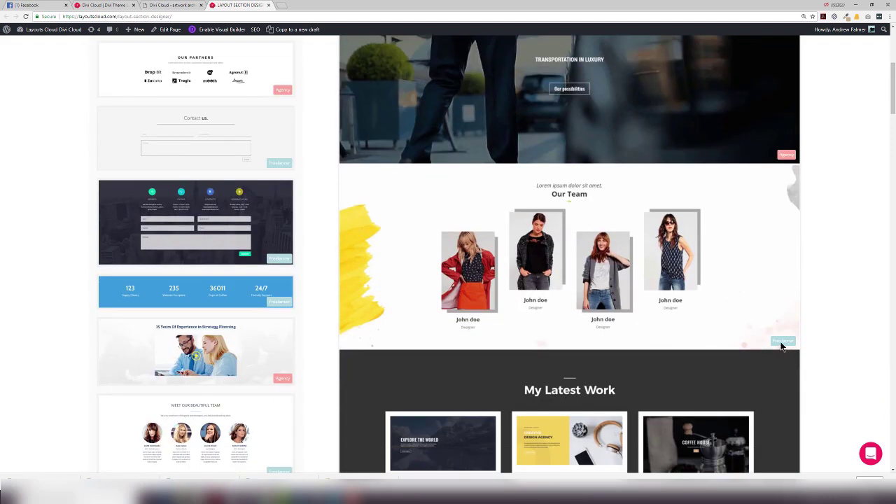
pyautogui.scroll(-1, 821, 367)
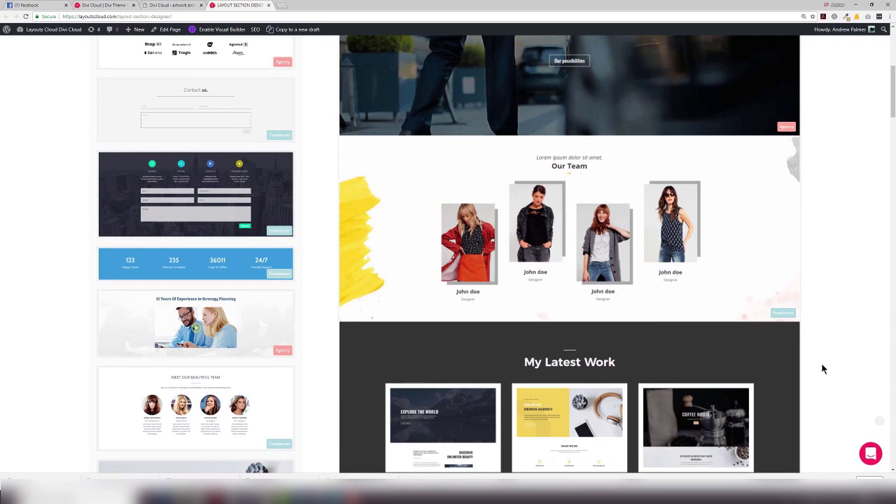
pyautogui.scroll(-1, 813, 210)
pyautogui.scroll(-2, 807, 289)
pyautogui.scroll(-3, 808, 289)
pyautogui.scroll(-1, 807, 294)
pyautogui.scroll(3, 809, 294)
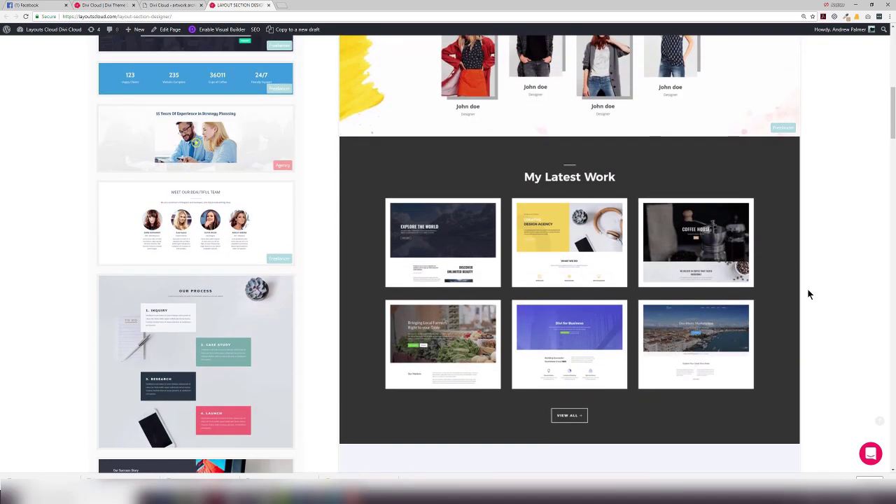
pyautogui.scroll(-2, 809, 294)
pyautogui.scroll(-2, 808, 294)
pyautogui.scroll(-2, 808, 294)
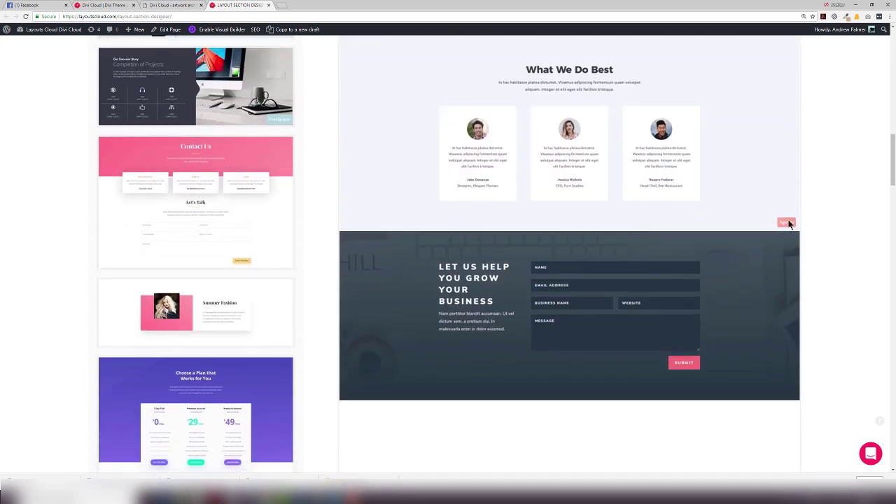
pyautogui.scroll(-1, 729, 294)
pyautogui.scroll(-2, 734, 324)
pyautogui.scroll(3, 830, 336)
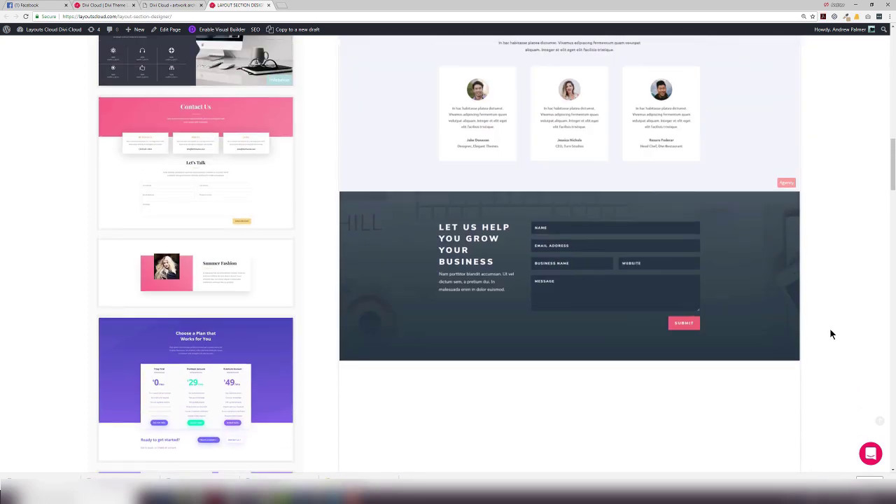
pyautogui.scroll(4, 830, 336)
pyautogui.scroll(4, 829, 336)
pyautogui.scroll(2, 830, 336)
pyautogui.scroll(-4, 826, 339)
pyautogui.scroll(-3, 805, 340)
pyautogui.scroll(-4, 798, 340)
pyautogui.scroll(-3, 756, 335)
pyautogui.scroll(-5, 717, 330)
# Name the layout and export its six sections to My Cloud
pyautogui.moveTo(892, 250); pyautogui.dragTo(889, 420)
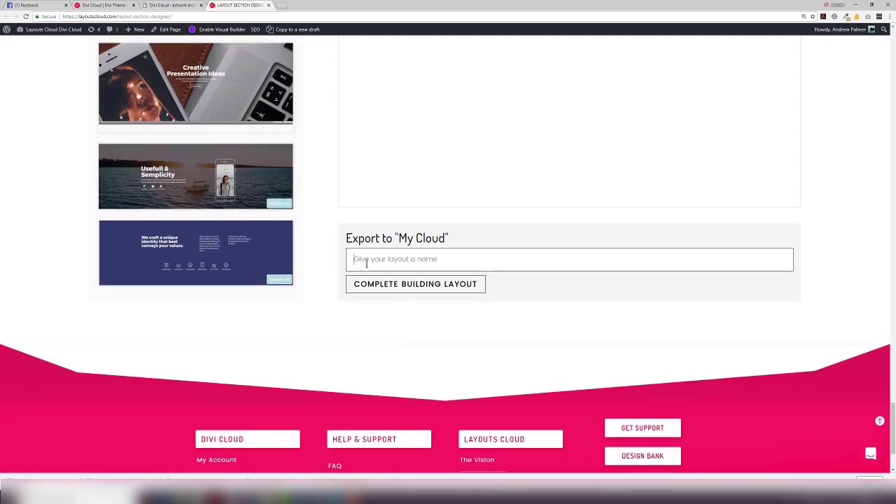
pyautogui.write('op test layout section designer')
pyautogui.click(382, 285)
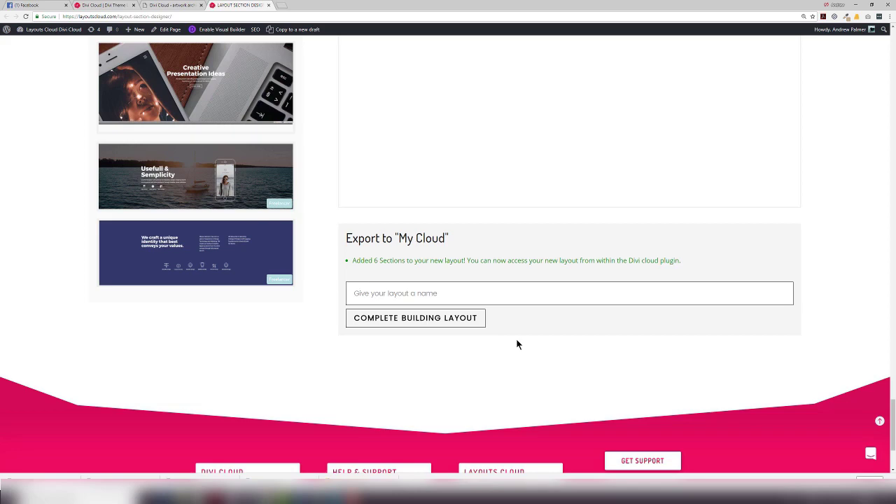
# Start a new WordPress page and show the My Cloud layouts in its load-layout window
pyautogui.click(165, 5)
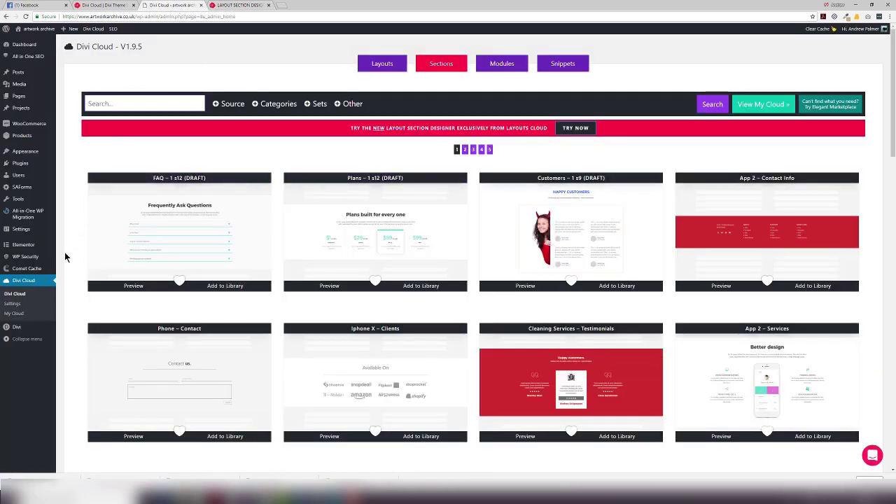
pyautogui.moveTo(18, 96)
pyautogui.click(67, 108)
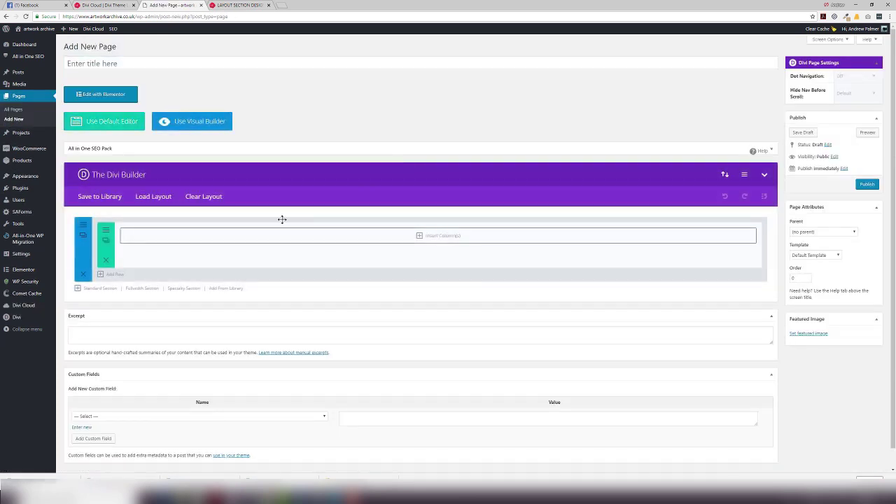
pyautogui.click(145, 197)
pyautogui.click(432, 85)
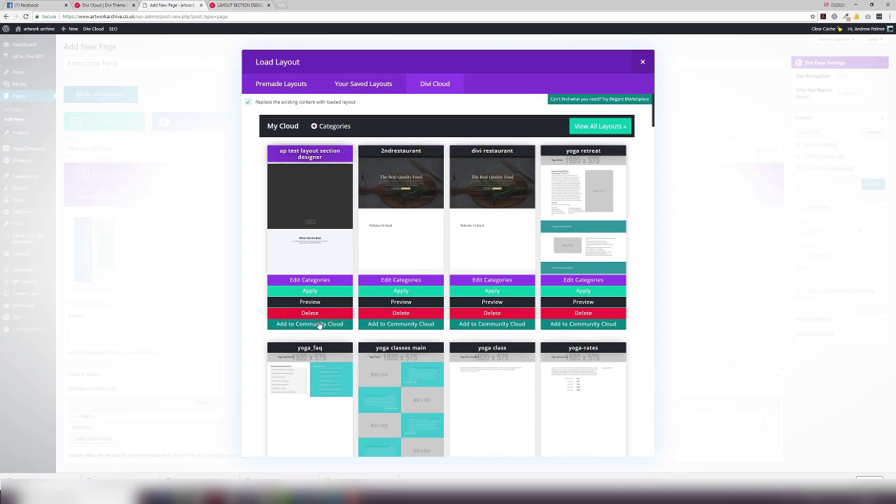
pyautogui.scroll(-1, 330, 238)
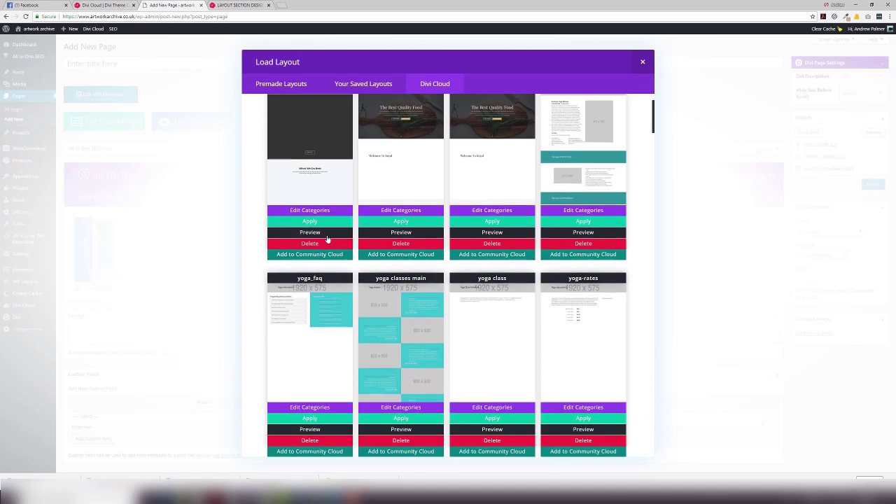
pyautogui.scroll(1, 328, 266)
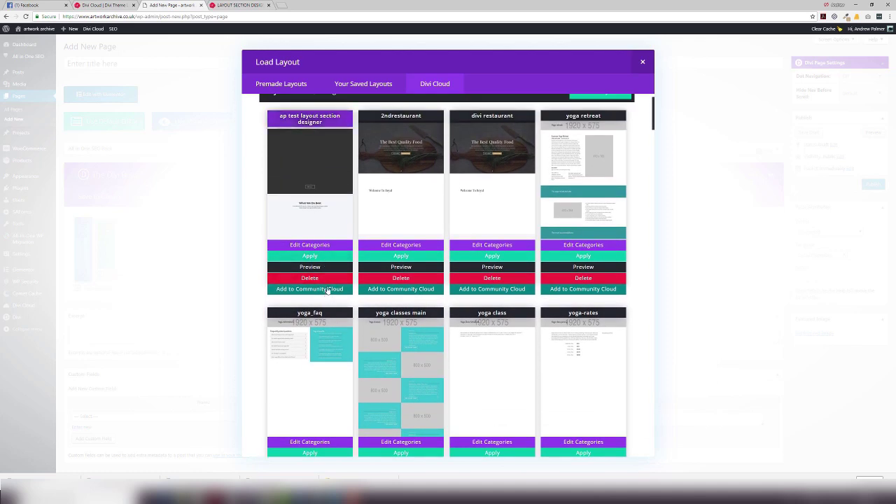
pyautogui.scroll(1, 318, 253)
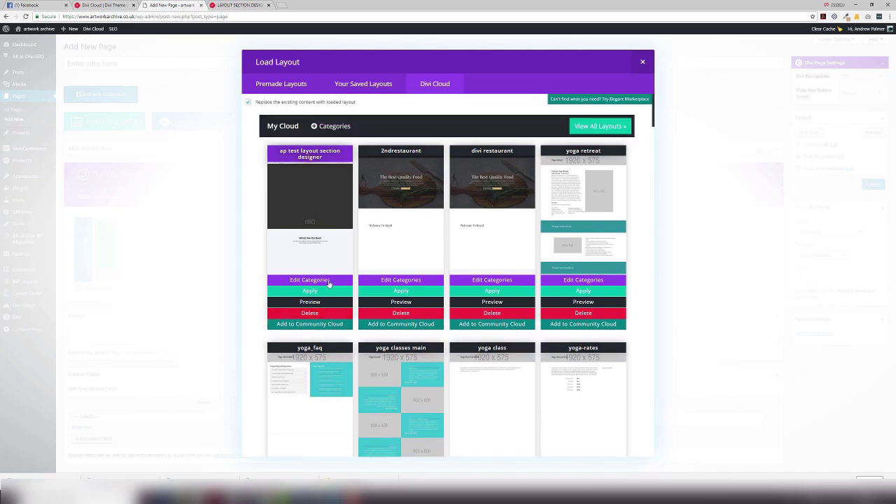
# Apply the 'ap test layout section designer' layout, publish the ap test page, and view it live
pyautogui.click(313, 292)
pyautogui.click(635, 60)
pyautogui.write('ap test')
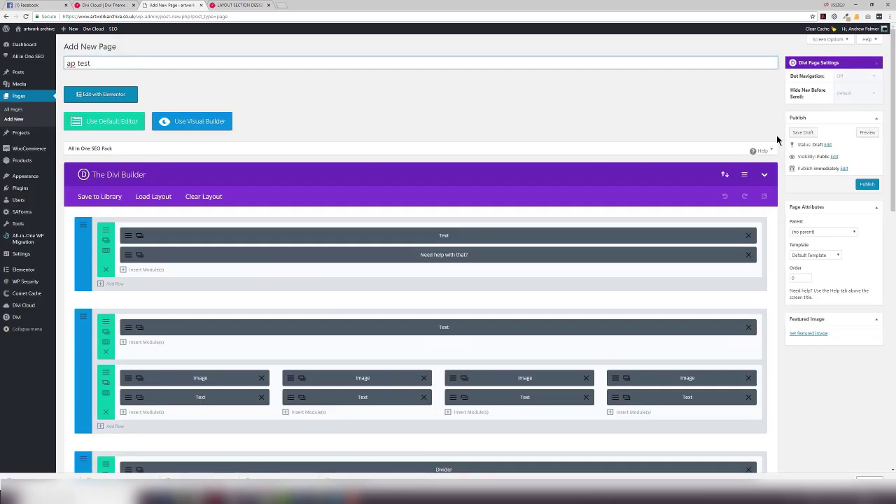
pyautogui.click(867, 184)
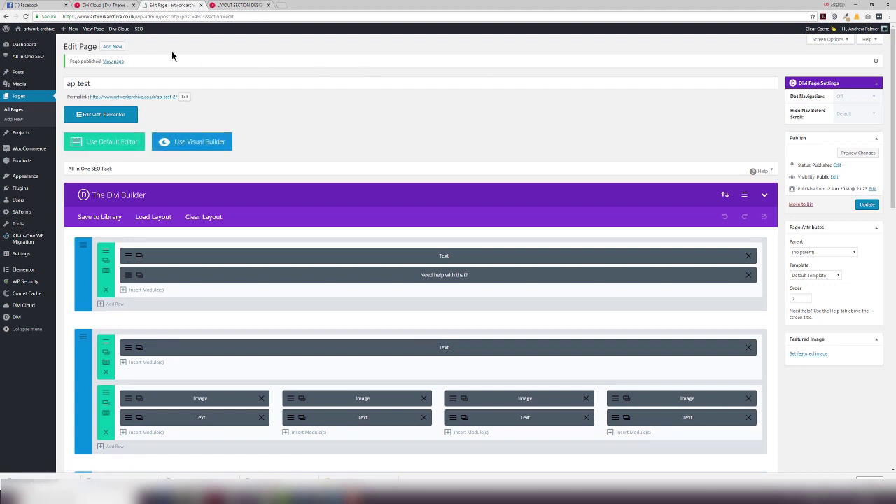
pyautogui.click(89, 29)
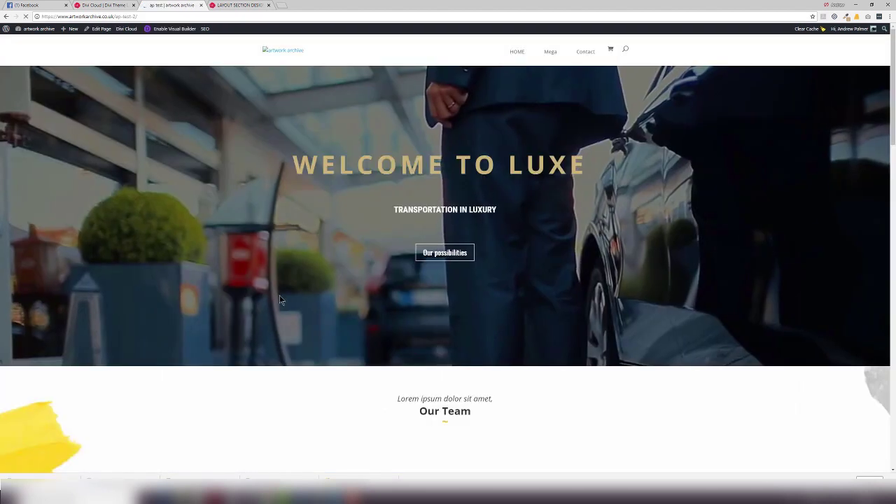
# Scroll down the live ap test page through every section to the contact form
pyautogui.scroll(-3, 296, 248)
pyautogui.scroll(-2, 260, 245)
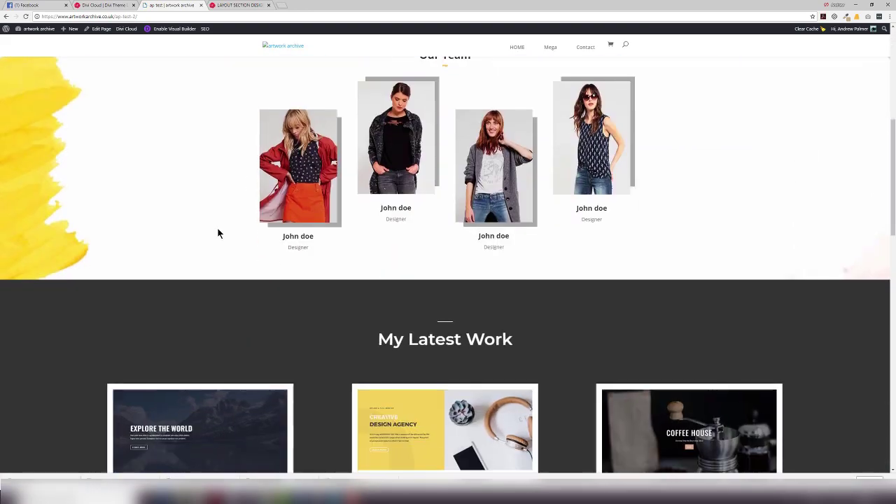
pyautogui.scroll(-3, 219, 232)
pyautogui.scroll(-2, 326, 224)
pyautogui.scroll(-1, 326, 224)
pyautogui.scroll(-2, 327, 224)
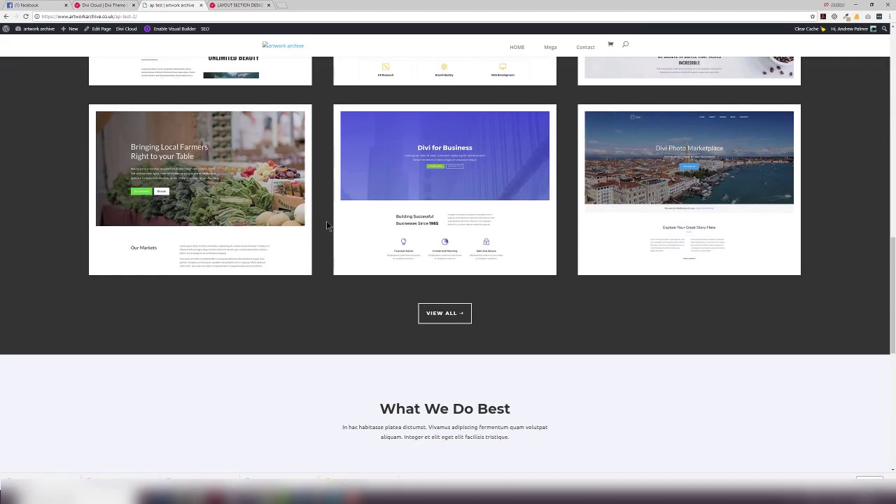
pyautogui.scroll(-2, 326, 224)
pyautogui.scroll(-2, 196, 233)
pyautogui.scroll(-2, 197, 233)
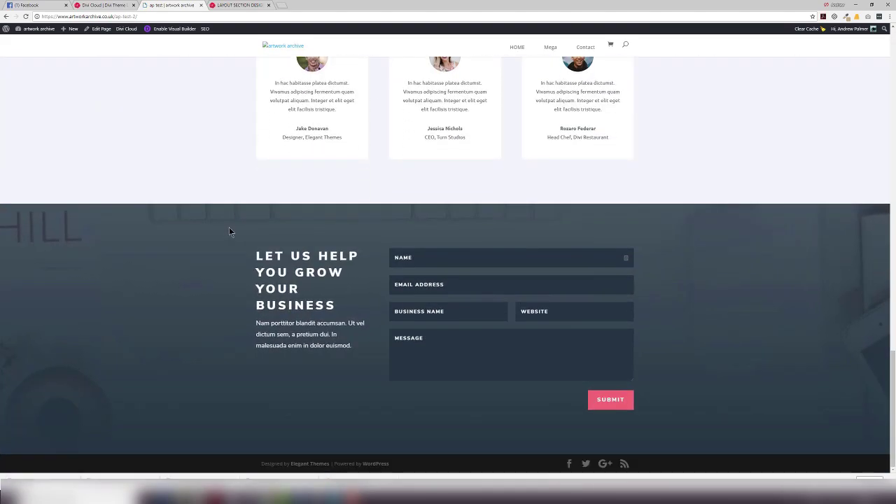
# Scroll back up, then return to the Layout Section Designer tab at its top
pyautogui.scroll(1, 224, 257)
pyautogui.scroll(5, 224, 259)
pyautogui.scroll(4, 223, 259)
pyautogui.scroll(6, 223, 259)
pyautogui.scroll(5, 223, 259)
pyautogui.scroll(1, 224, 259)
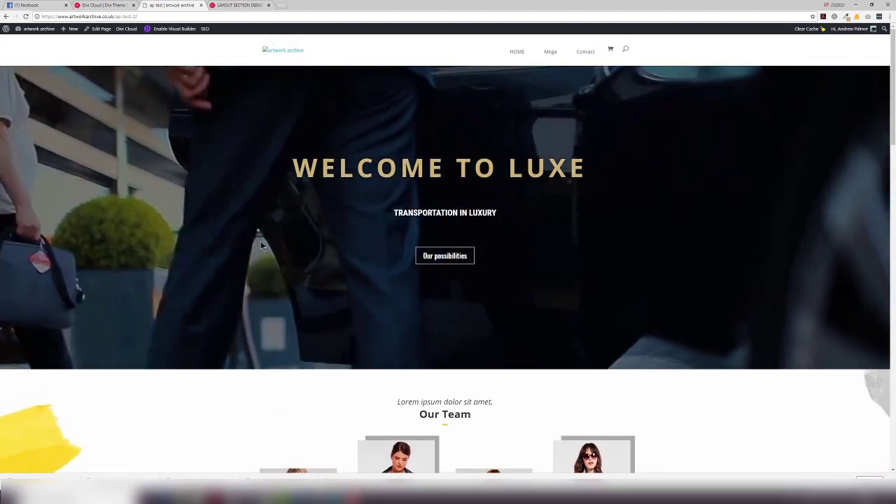
pyautogui.click(238, 4)
pyautogui.scroll(3, 410, 227)
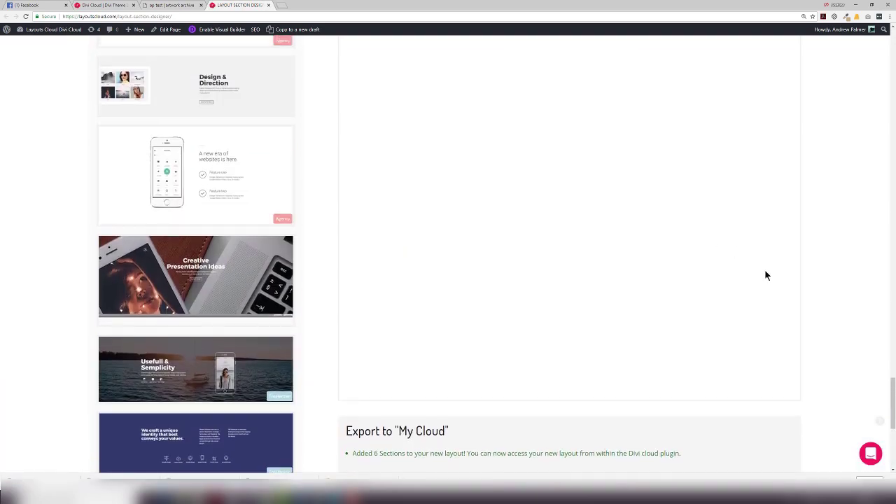